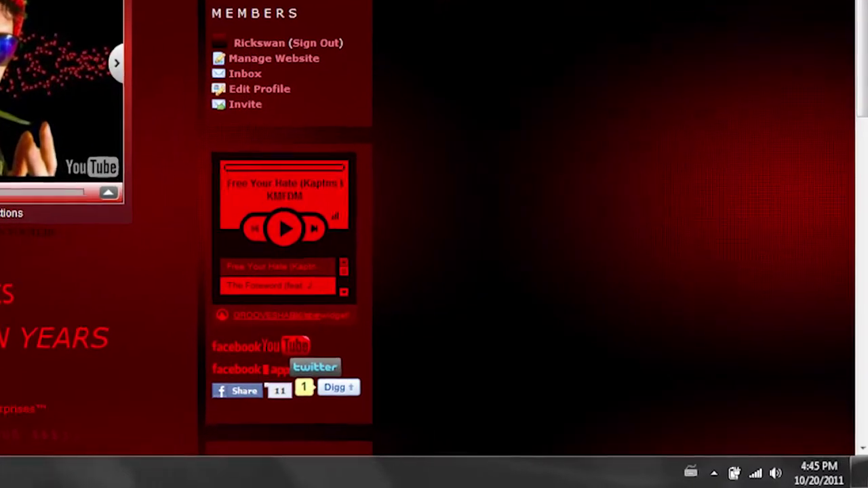
Open the Profile Editor of the R.A.T. 7 mouse software and bring its window to the front.
{"action": "left_click", "coordinate": [672, 467]}
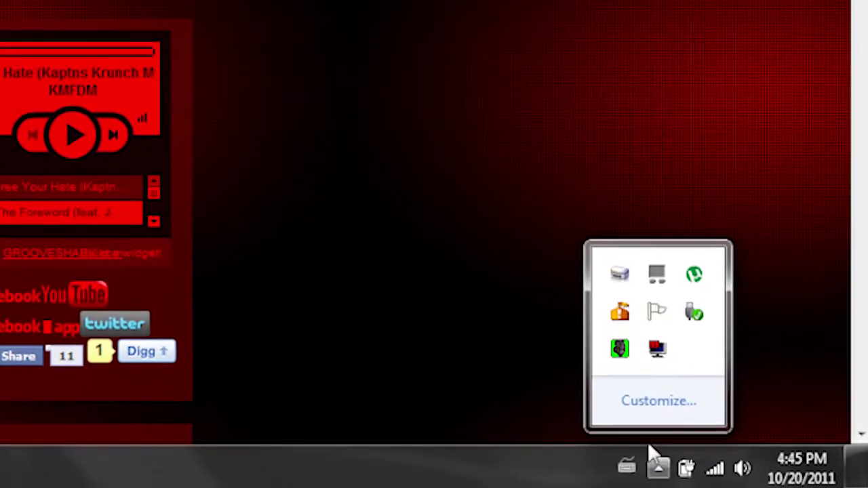
{"action": "right_click", "coordinate": [619, 352]}
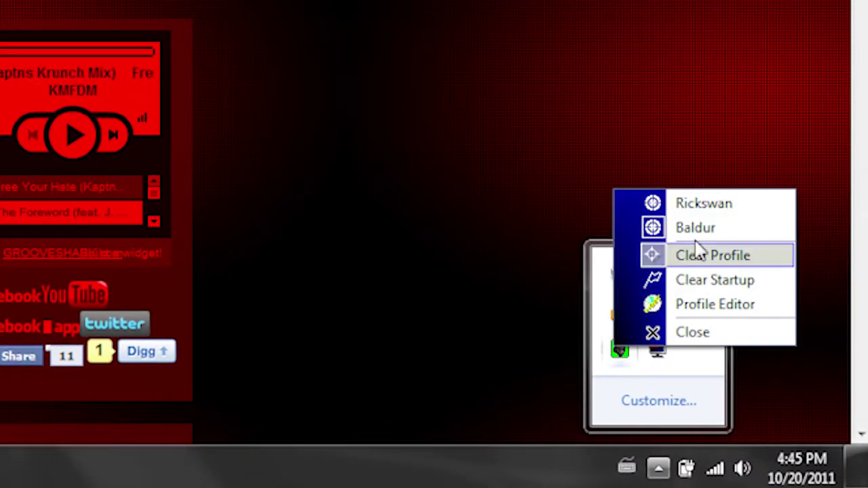
{"action": "left_click", "coordinate": [656, 304]}
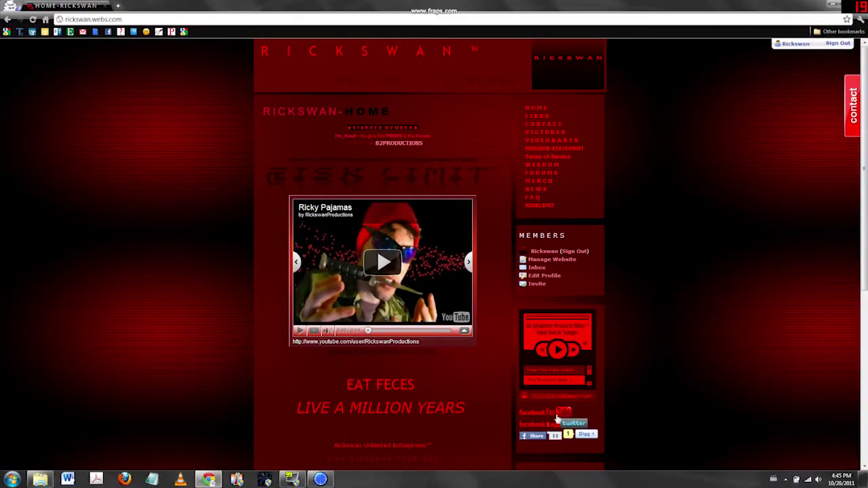
{"action": "left_click", "coordinate": [321, 479]}
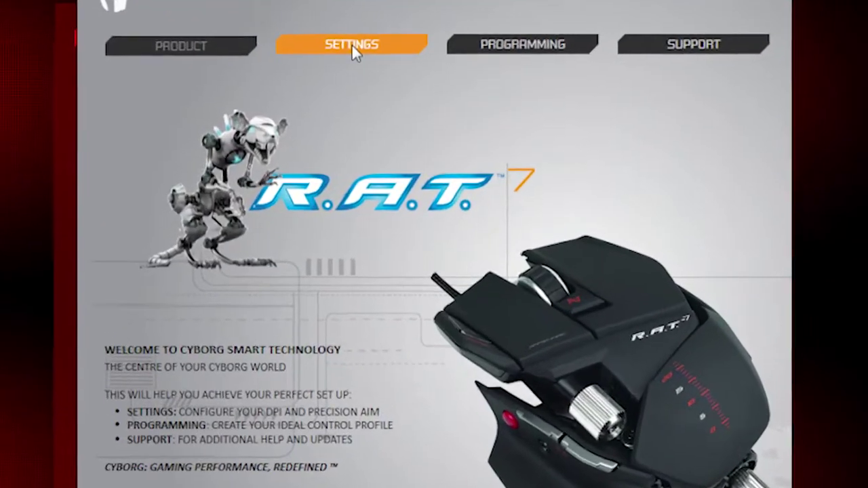
Set the Mode 1 DPI to 5600 on both the X and Y axes and apply it.
{"action": "left_click", "coordinate": [351, 43]}
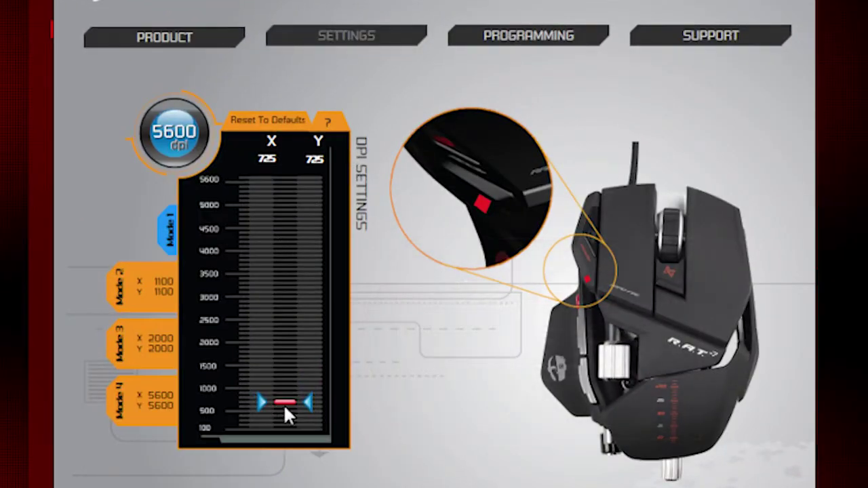
{"action": "left_click_drag", "start_coordinate": [285, 405], "coordinate": [286, 356]}
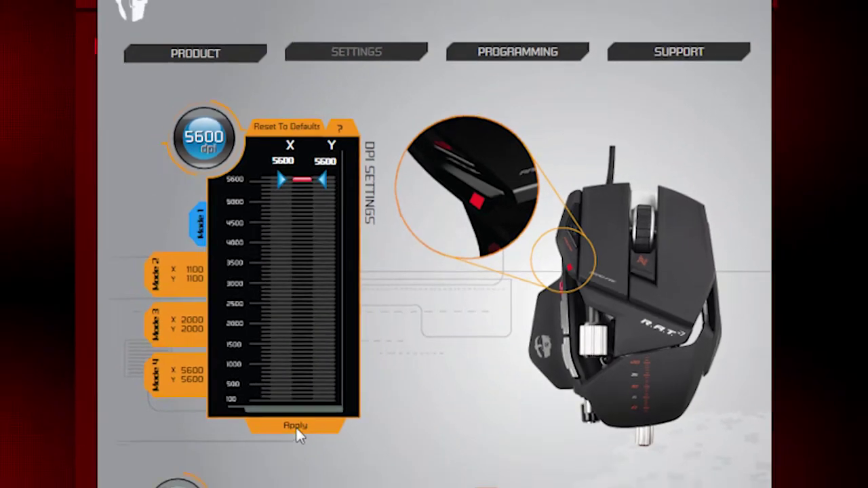
{"action": "left_click", "coordinate": [276, 461]}
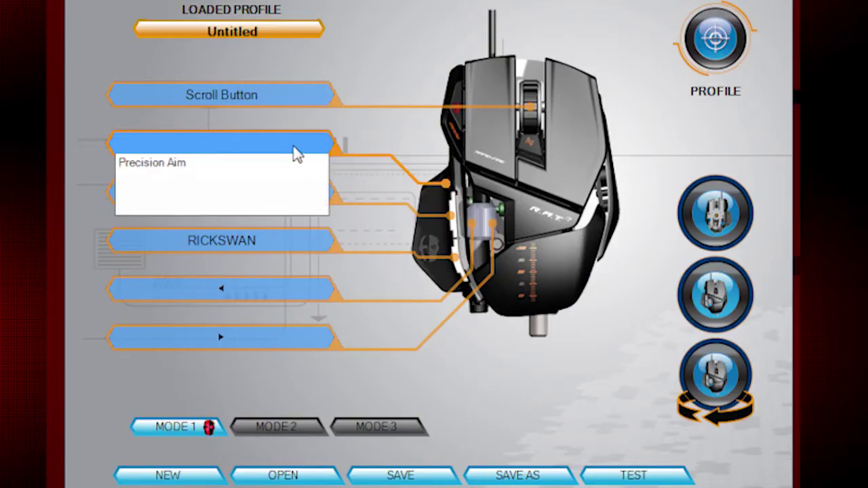
Program the Precision Aim button with the Enter key and name the command ENTER.
{"action": "key", "text": "Return"}
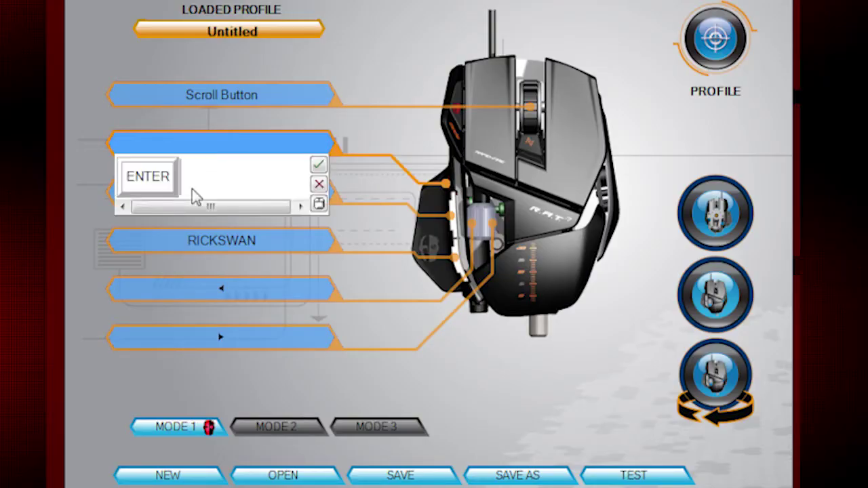
{"action": "left_click", "coordinate": [318, 166]}
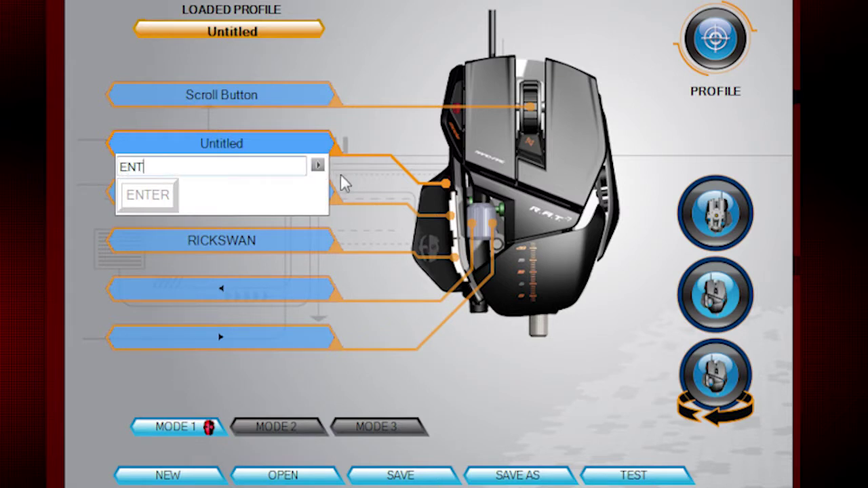
{"action": "type", "text": "ER"}
{"action": "key", "text": "Return"}
Toggle the Latched option for the Precision Aim button's ENTER command.
{"action": "mouse_move", "coordinate": [307, 149]}
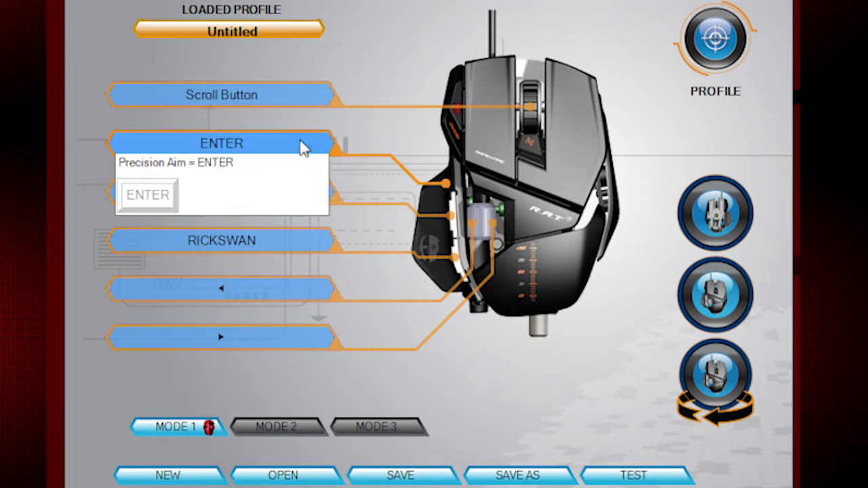
{"action": "left_click", "coordinate": [314, 167]}
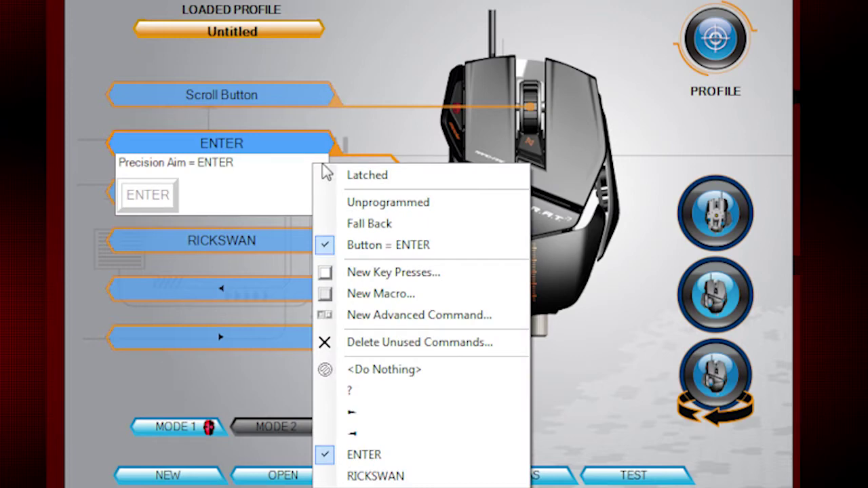
{"action": "left_click", "coordinate": [355, 181]}
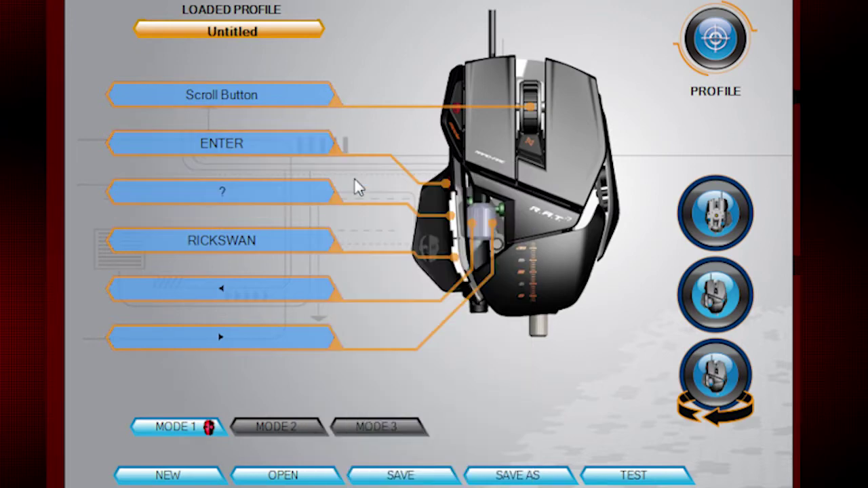
Activate the current profile, saving it as a profile file named OKAY.
{"action": "left_click", "coordinate": [724, 41]}
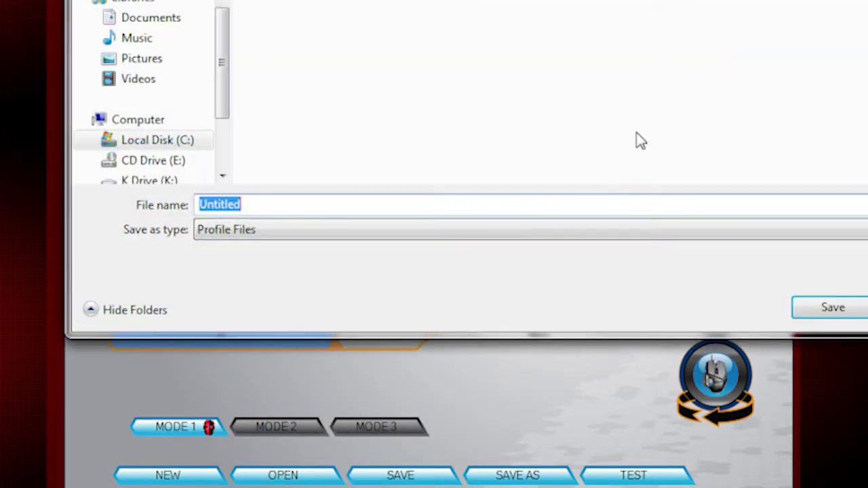
{"action": "type", "text": "OKAY"}
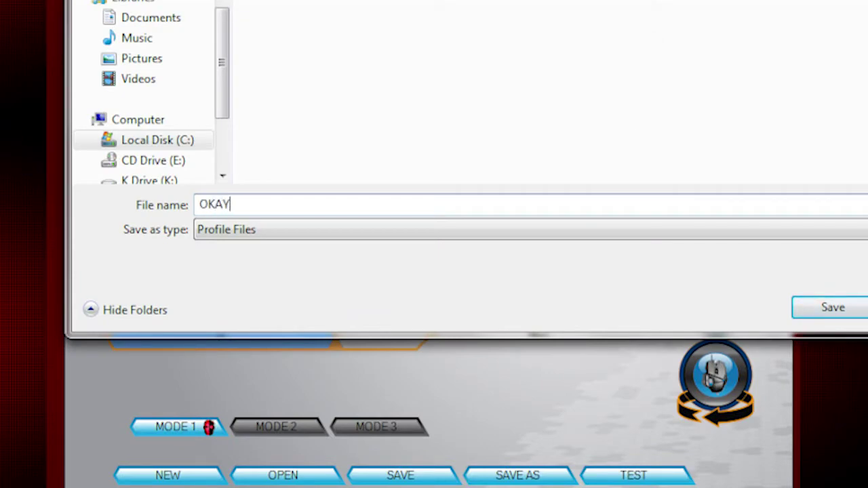
{"action": "key", "text": "Return"}
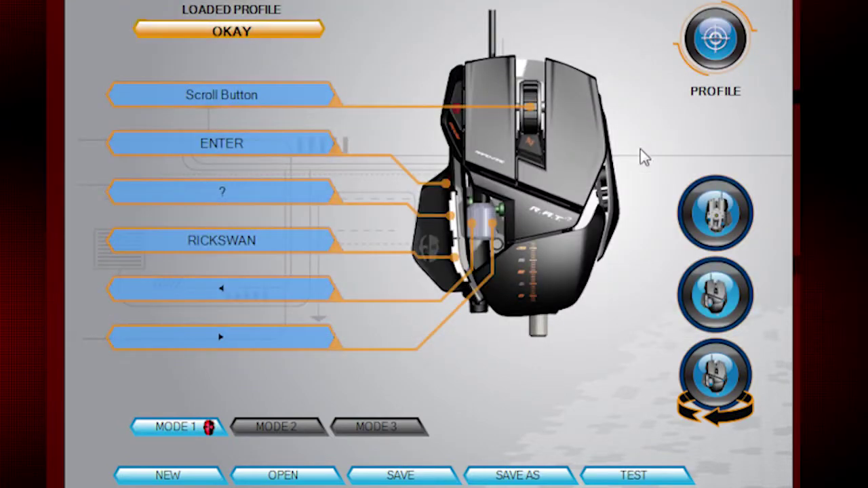
Test the profile with the left and right mouse buttons, then clear the log and close the test window.
{"action": "left_click", "coordinate": [633, 475]}
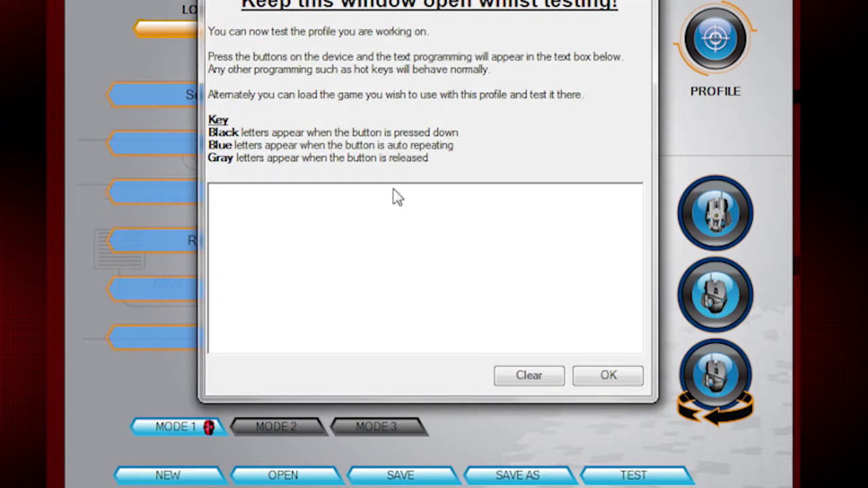
{"action": "left_click", "coordinate": [286, 246]}
{"action": "right_click", "coordinate": [288, 248]}
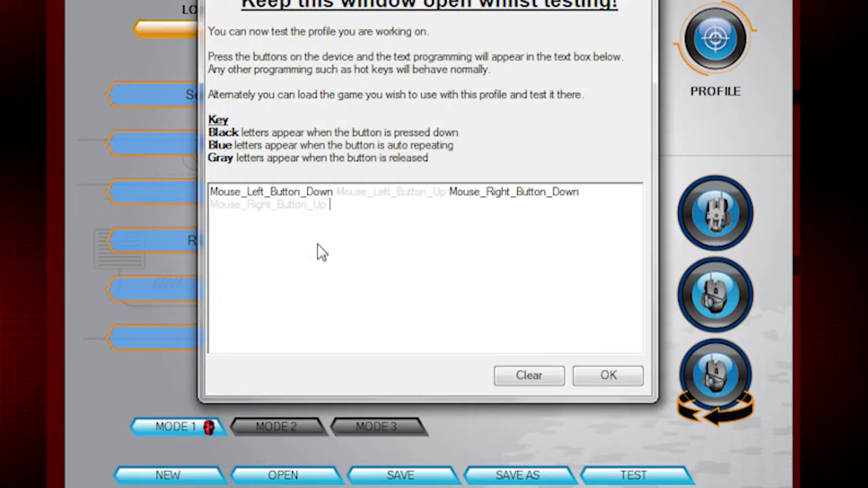
{"action": "left_click", "coordinate": [537, 378]}
{"action": "left_click", "coordinate": [620, 374]}
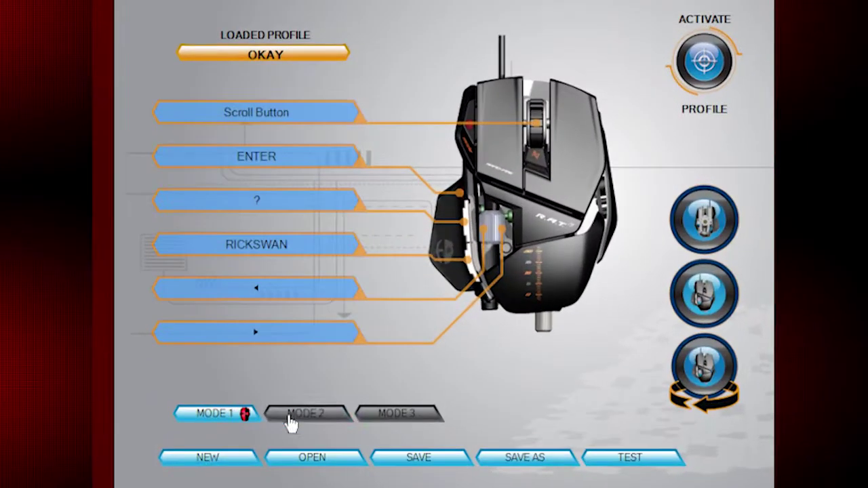
Switch the OKAY profile's button programming to Mode 2.
{"action": "left_click", "coordinate": [276, 426]}
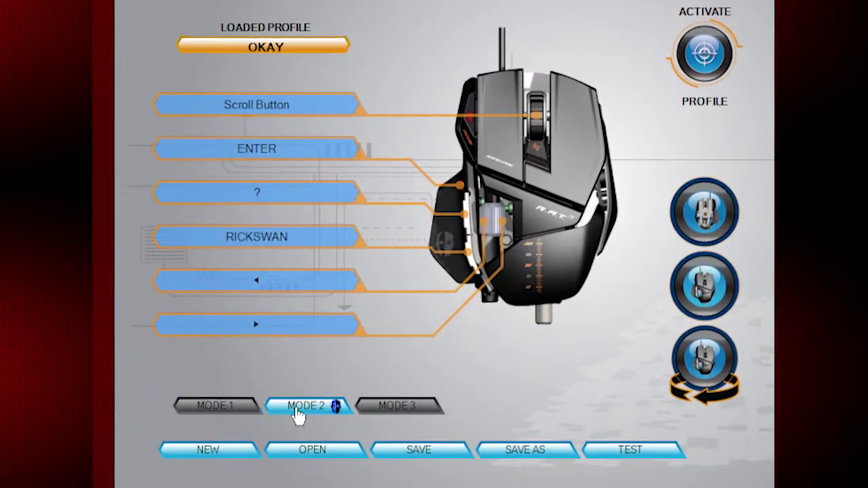
{"action": "left_click", "coordinate": [393, 402]}
{"action": "left_click", "coordinate": [312, 399]}
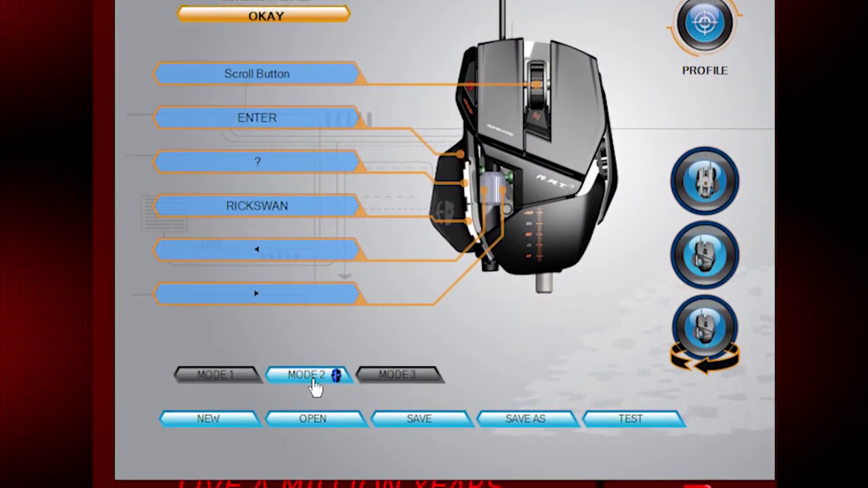
Set the Thumb Anticlockwise control in Mode 2 to <Do Nothing>.
{"action": "left_click", "coordinate": [244, 242]}
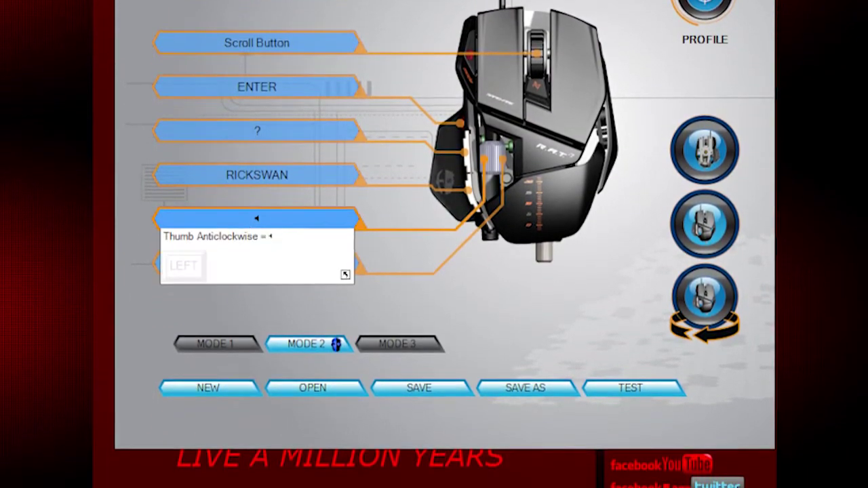
{"action": "left_click", "coordinate": [244, 268]}
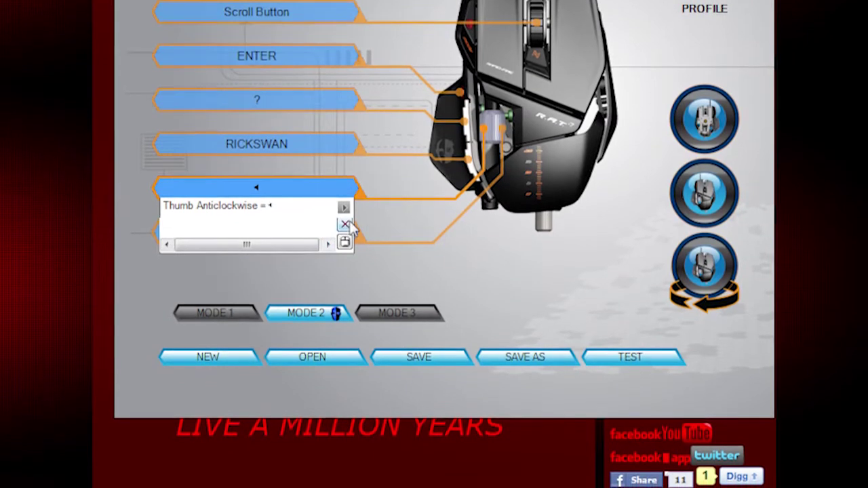
{"action": "left_click", "coordinate": [344, 199]}
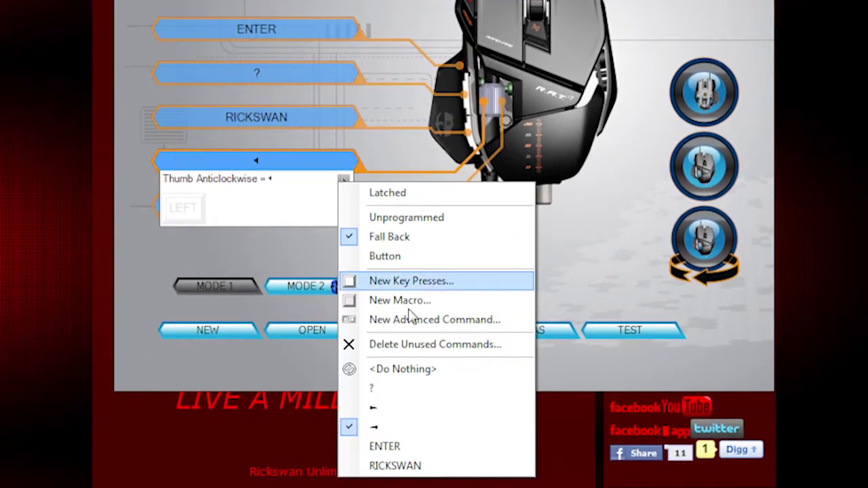
{"action": "left_click", "coordinate": [399, 371]}
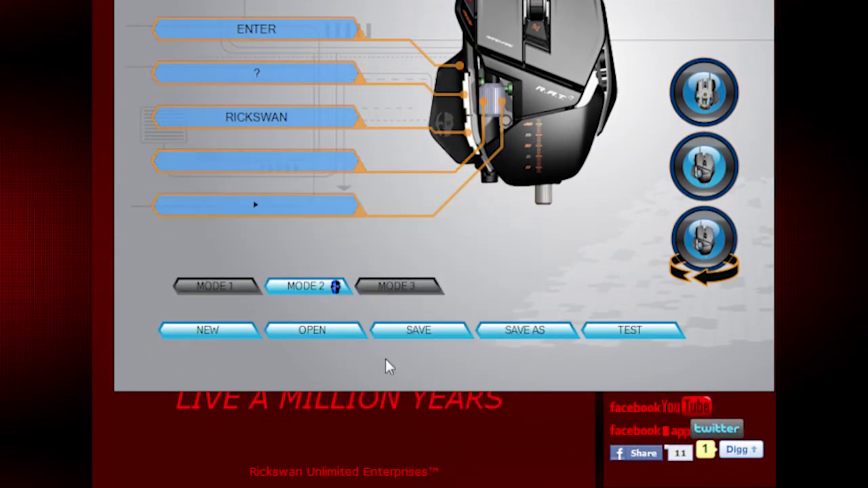
Program the Thumb Anticlockwise control in Mode 2 with the Page Down key and name the command PD.
{"action": "left_click", "coordinate": [264, 178]}
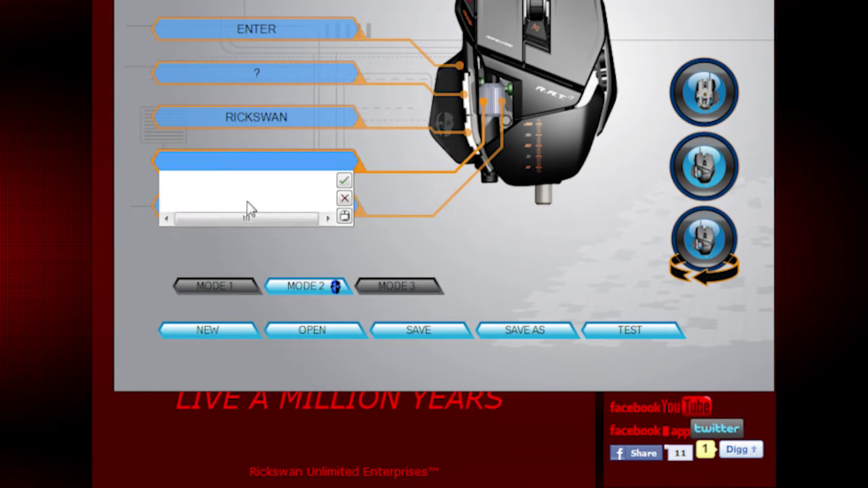
{"action": "key", "text": "Page_Down"}
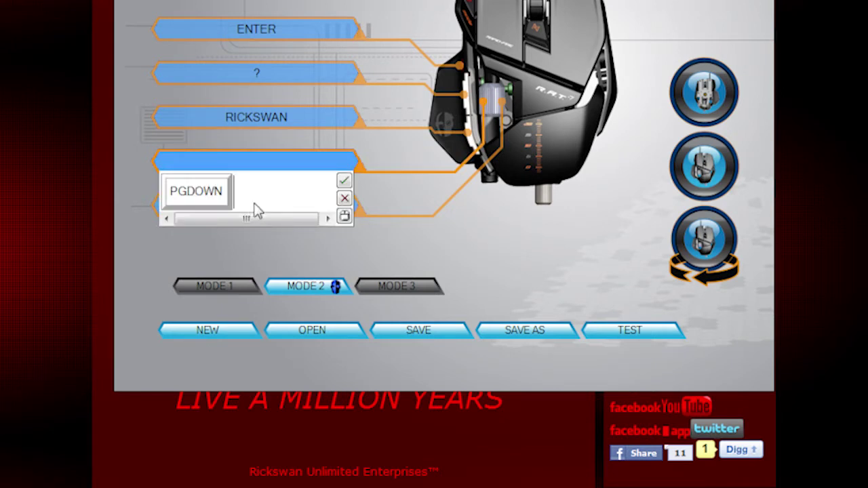
{"action": "left_click", "coordinate": [344, 180]}
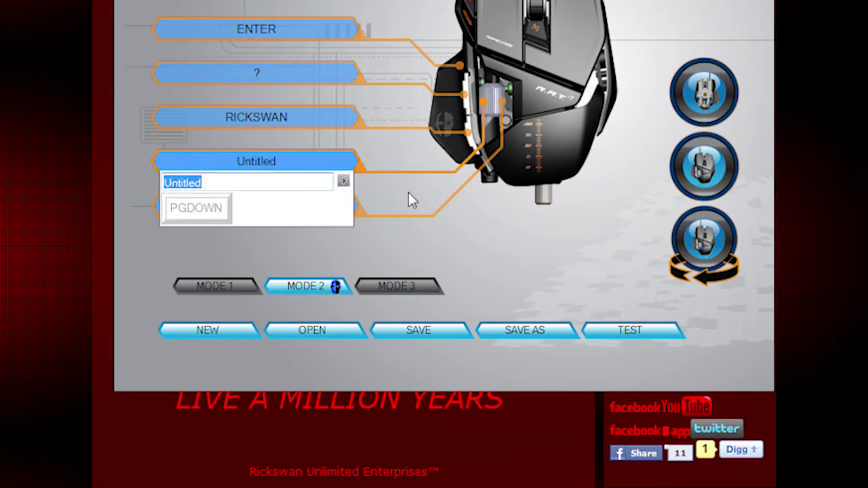
{"action": "key", "text": "End"}
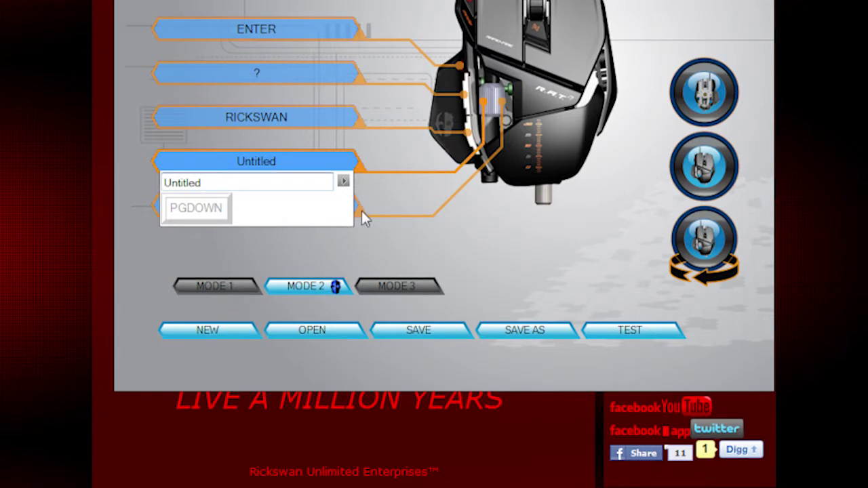
{"action": "key", "text": "BackSpace"}
{"action": "key", "text": "BackSpace"}
{"action": "key", "text": "BackSpace"}
{"action": "key", "text": "BackSpace"}
{"action": "key", "text": "BackSpace"}
{"action": "key", "text": "BackSpace"}
{"action": "key", "text": "BackSpace"}
{"action": "key", "text": "BackSpace"}
{"action": "type", "text": "PD"}
{"action": "key", "text": "Return"}
Program the Mode 1 Forwards Button with Up, Up, Down, Down, Left, Right, Left, Right, B, A and name the command "?".
{"action": "mouse_move", "coordinate": [248, 170]}
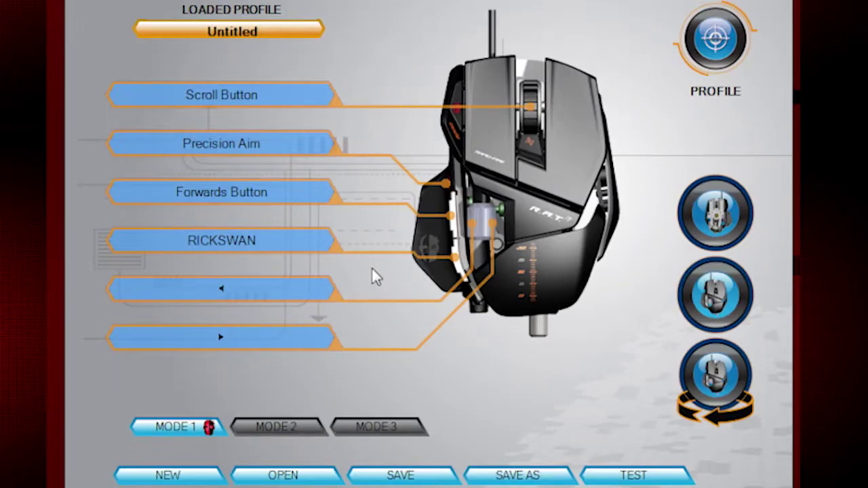
{"action": "left_click", "coordinate": [246, 193]}
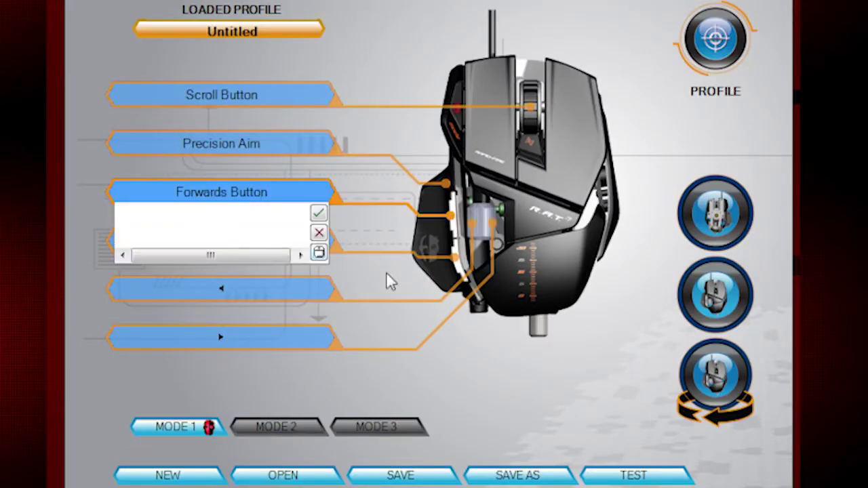
{"action": "key", "text": "Up"}
{"action": "key", "text": "Up"}
{"action": "key", "text": "Down"}
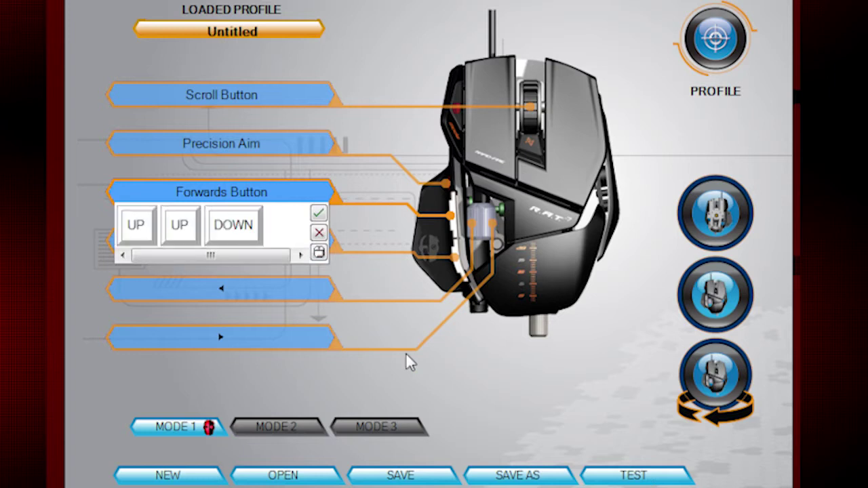
{"action": "key", "text": "Down"}
{"action": "key", "text": "Left"}
{"action": "key", "text": "Right"}
{"action": "key", "text": "Left"}
{"action": "key", "text": "Right"}
{"action": "key", "text": "b"}
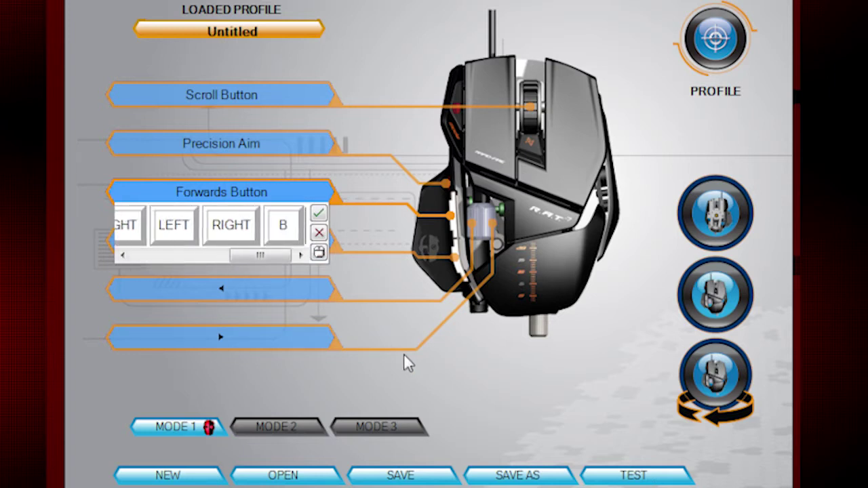
{"action": "key", "text": "a"}
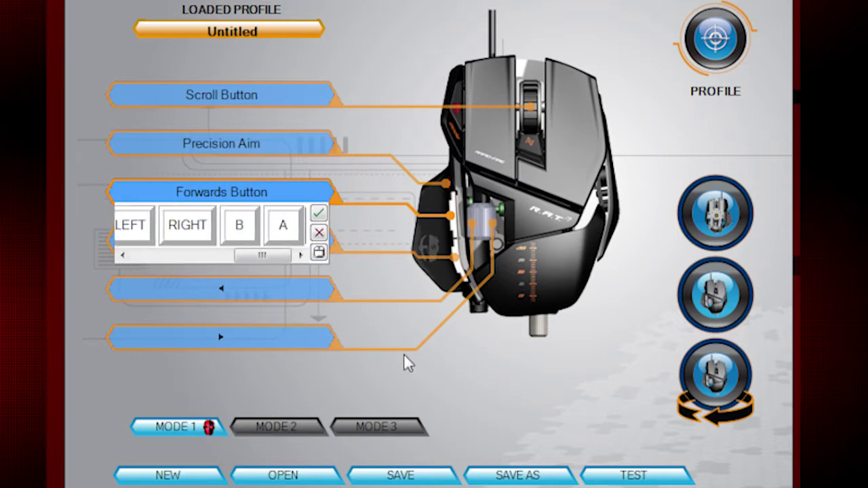
{"action": "left_click", "coordinate": [319, 216]}
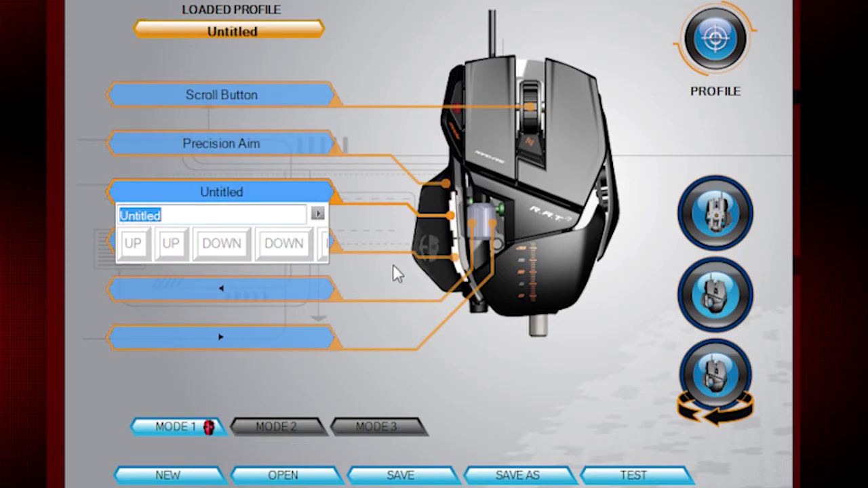
{"action": "type", "text": "?"}
{"action": "key", "text": "Return"}
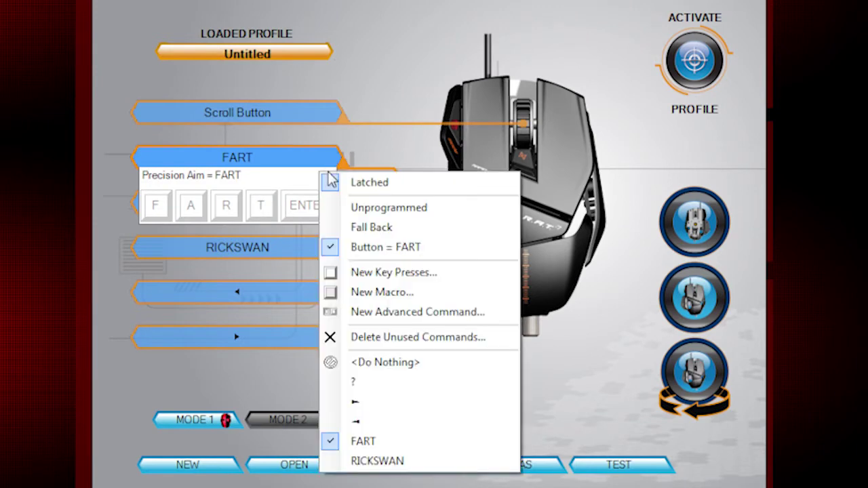
Set the Mode 1 Precision Aim button to <Do Nothing> and delete all unused commands from the profile.
{"action": "left_click", "coordinate": [330, 173]}
{"action": "left_click", "coordinate": [398, 364]}
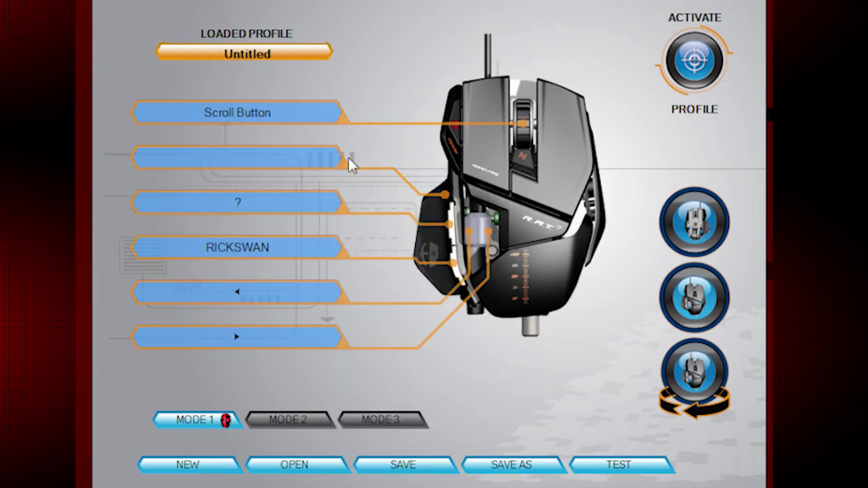
{"action": "left_click", "coordinate": [326, 179]}
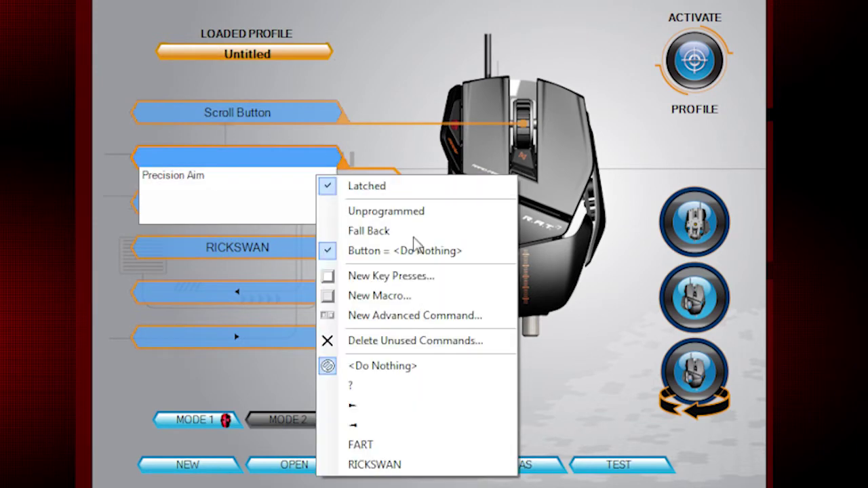
{"action": "left_click", "coordinate": [404, 346]}
{"action": "left_click", "coordinate": [459, 293]}
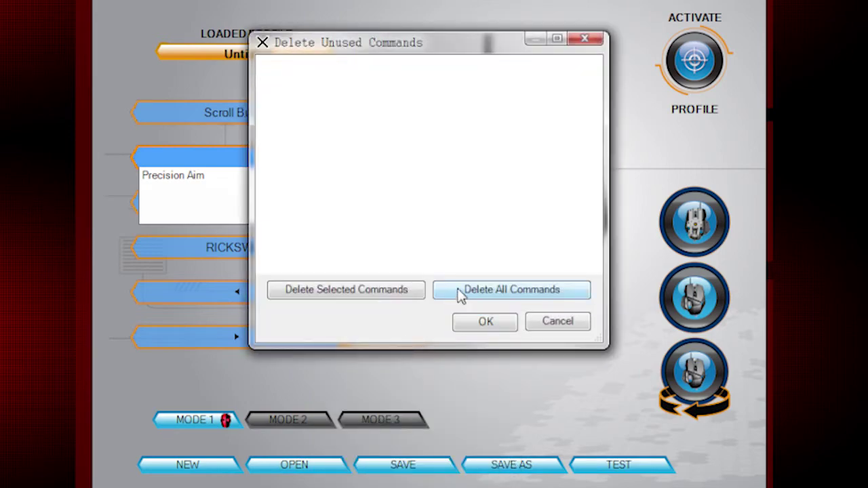
{"action": "left_click", "coordinate": [486, 321]}
Program the Mode 1 Back Button with key presses spelling the person's full name, and give the command that same name.
{"action": "left_click", "coordinate": [235, 248]}
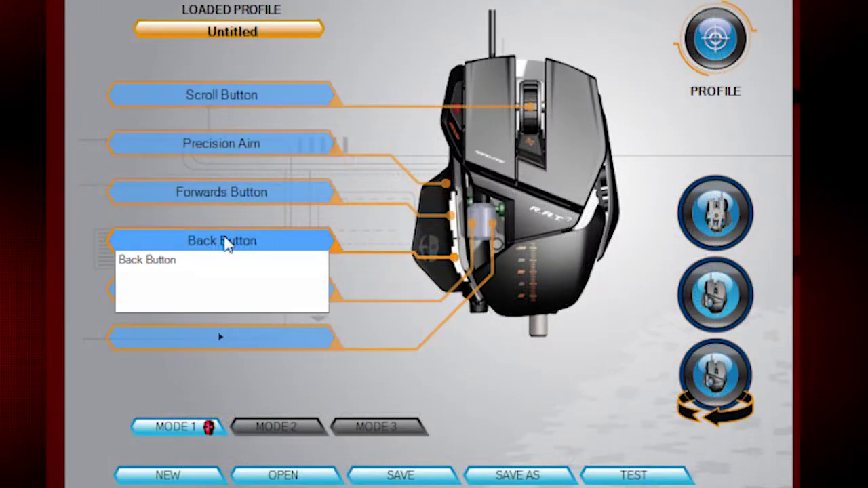
{"action": "left_click", "coordinate": [187, 304]}
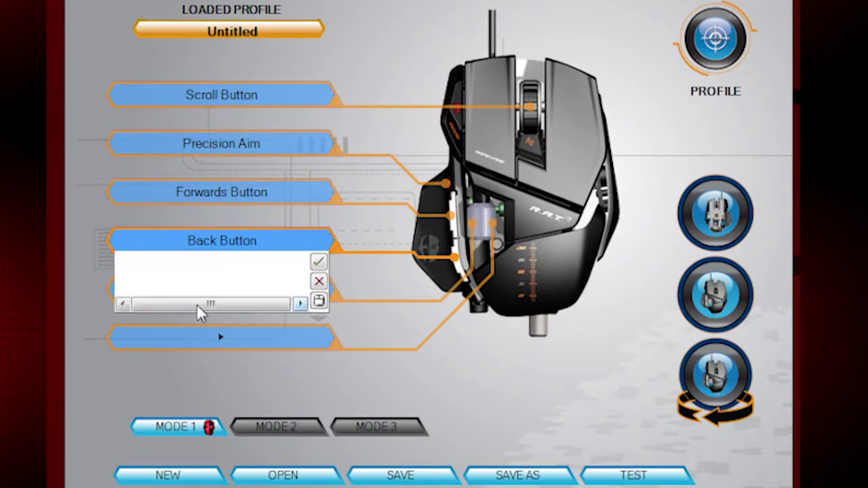
{"action": "type", "text": "rickswa"}
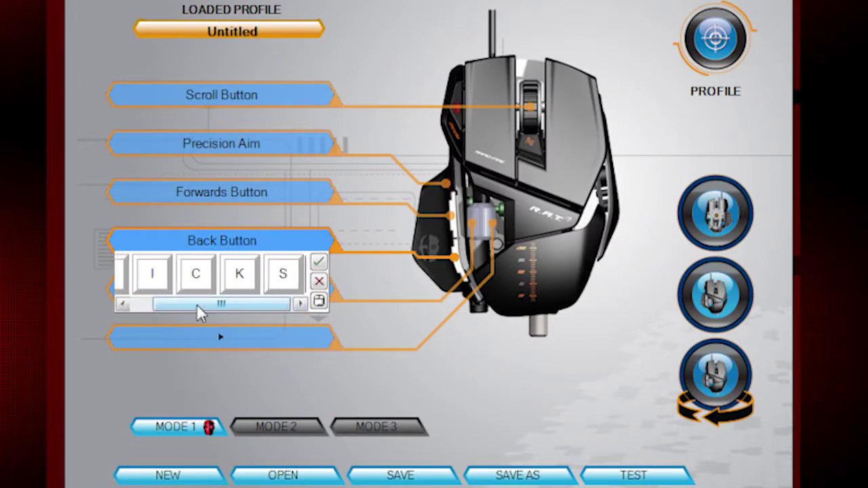
{"action": "type", "text": "n"}
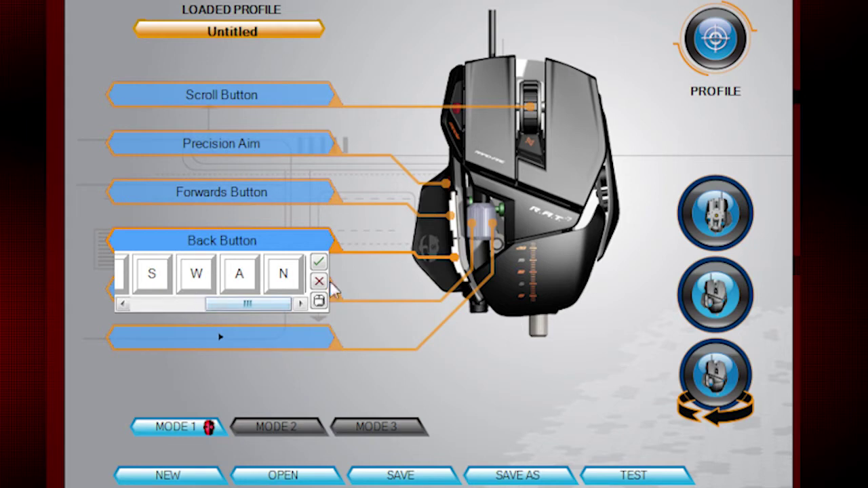
{"action": "left_click", "coordinate": [318, 262]}
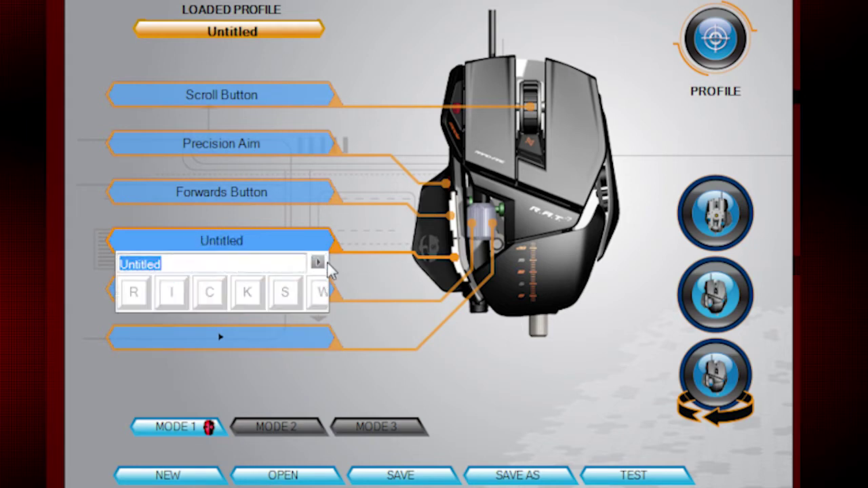
{"action": "type", "text": "RICKSWAN"}
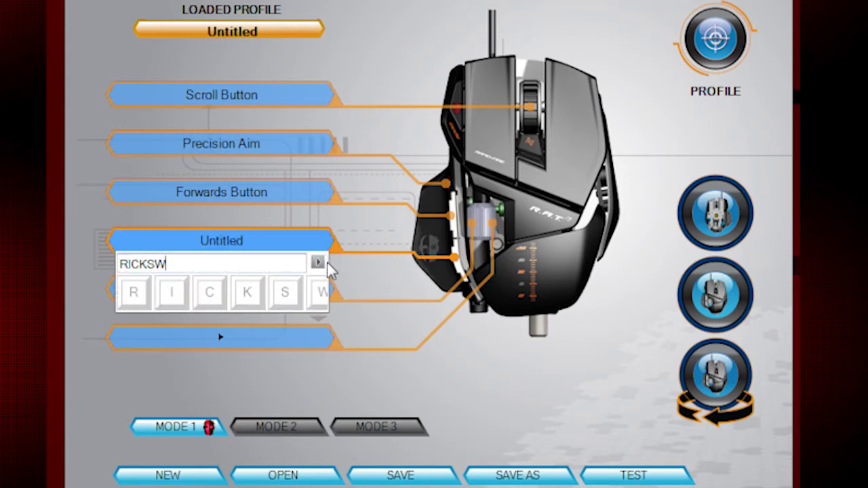
{"action": "left_click", "coordinate": [319, 263]}
{"action": "left_click", "coordinate": [321, 264]}
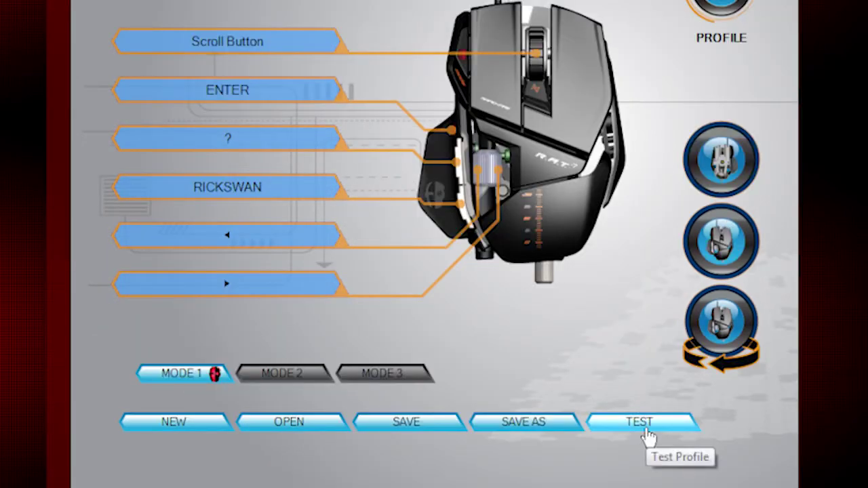
Start a test of the profile and try the thumb wheel's Left and Right commands repeatedly in both directions.
{"action": "left_click", "coordinate": [648, 438]}
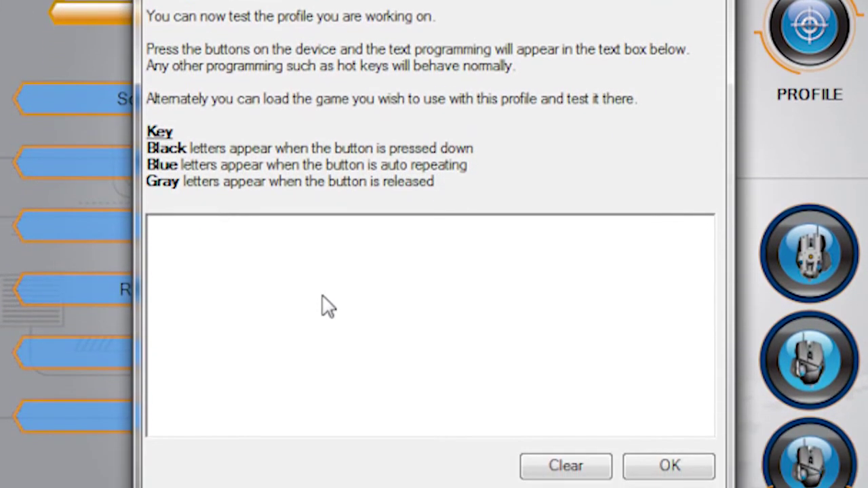
{"action": "key", "text": "Left"}
{"action": "key", "text": "Left"}
{"action": "key", "text": "Left"}
{"action": "key", "text": "Right"}
{"action": "key", "text": "Right"}
{"action": "key", "text": "Right"}
{"action": "key", "text": "Right"}
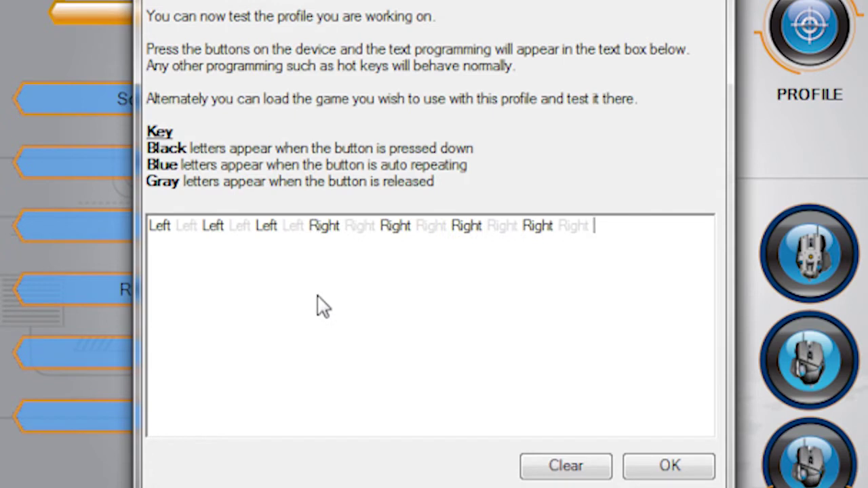
{"action": "key", "text": "Left"}
{"action": "key", "text": "Left"}
{"action": "key", "text": "Left"}
{"action": "key", "text": "Left"}
{"action": "key", "text": "Right"}
{"action": "key", "text": "Right"}
{"action": "key", "text": "Right"}
{"action": "key", "text": "Right"}
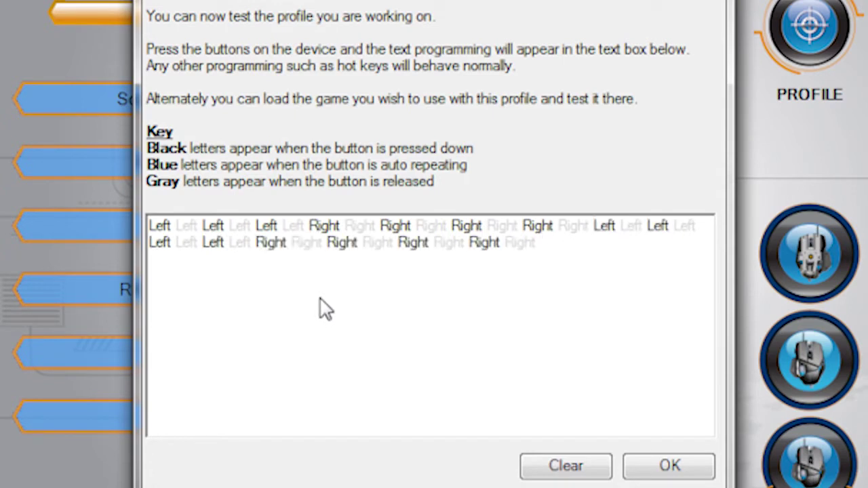
Test the Forwards Button's "?" command with its Up, Up, Down, Down, Left, Right, Left, Right, B, A sequence.
{"action": "key", "text": "Up"}
{"action": "key", "text": "Up"}
{"action": "key", "text": "Down"}
{"action": "key", "text": "Down"}
{"action": "key", "text": "Left"}
{"action": "key", "text": "Right"}
{"action": "key", "text": "Left"}
{"action": "key", "text": "Right"}
{"action": "key", "text": "b"}
{"action": "key", "text": "a"}
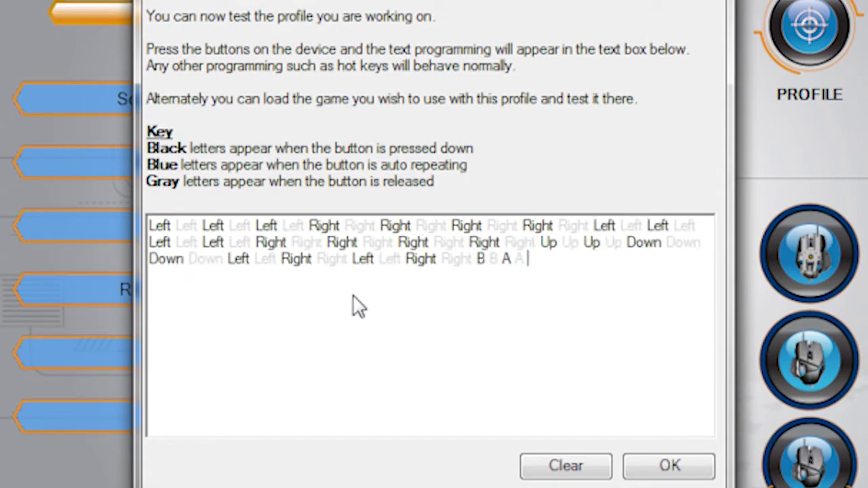
Test the Back Button's name-spelling command three times in a row.
{"action": "key", "text": "r"}
{"action": "key", "text": "i"}
{"action": "key", "text": "c"}
{"action": "key", "text": "k"}
{"action": "key", "text": "s"}
{"action": "key", "text": "w"}
{"action": "key", "text": "a"}
{"action": "key", "text": "n"}
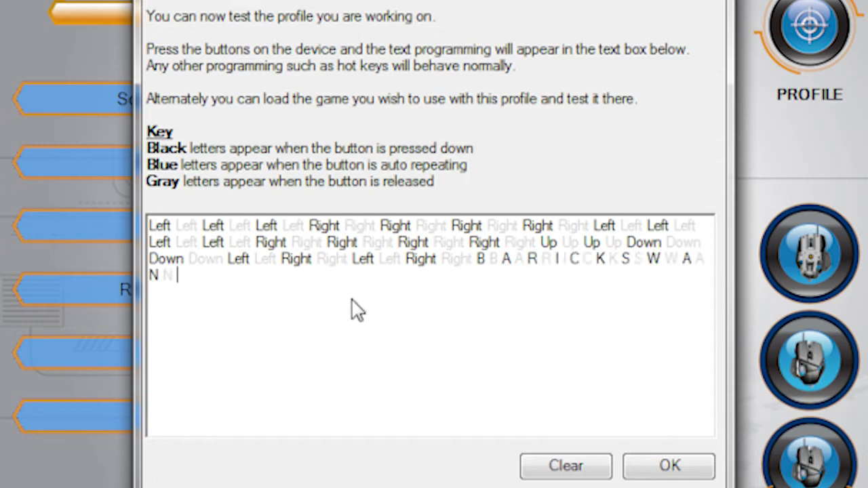
{"action": "key", "text": "r"}
{"action": "key", "text": "i"}
{"action": "key", "text": "c"}
{"action": "key", "text": "k"}
{"action": "key", "text": "s"}
{"action": "key", "text": "w"}
{"action": "key", "text": "a"}
{"action": "key", "text": "n"}
{"action": "key", "text": "r"}
{"action": "key", "text": "i"}
{"action": "key", "text": "c"}
{"action": "key", "text": "k"}
{"action": "key", "text": "s"}
{"action": "key", "text": "w"}
{"action": "key", "text": "a"}
{"action": "key", "text": "n"}
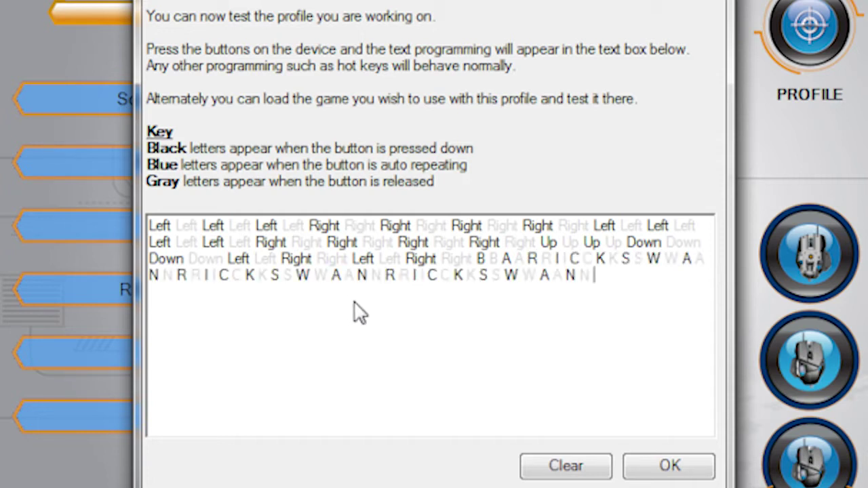
Repeat the test of the Forwards Button's "?" command and test the Precision Aim button's ENTER command with auto-repeat.
{"action": "key", "text": "Up"}
{"action": "key", "text": "Up"}
{"action": "key", "text": "Down"}
{"action": "key", "text": "Down"}
{"action": "key", "text": "Left"}
{"action": "key", "text": "Right"}
{"action": "key", "text": "Left"}
{"action": "key", "text": "Right"}
{"action": "key", "text": "b"}
{"action": "key", "text": "a"}
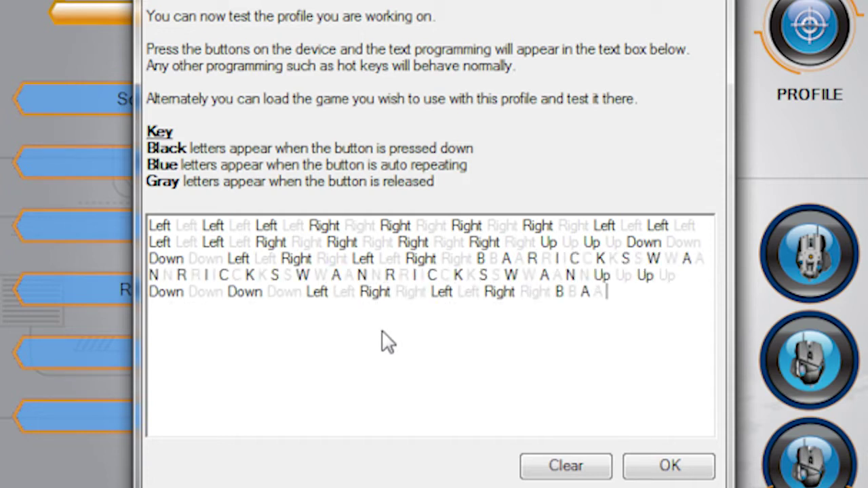
{"action": "key", "text": "Return"}
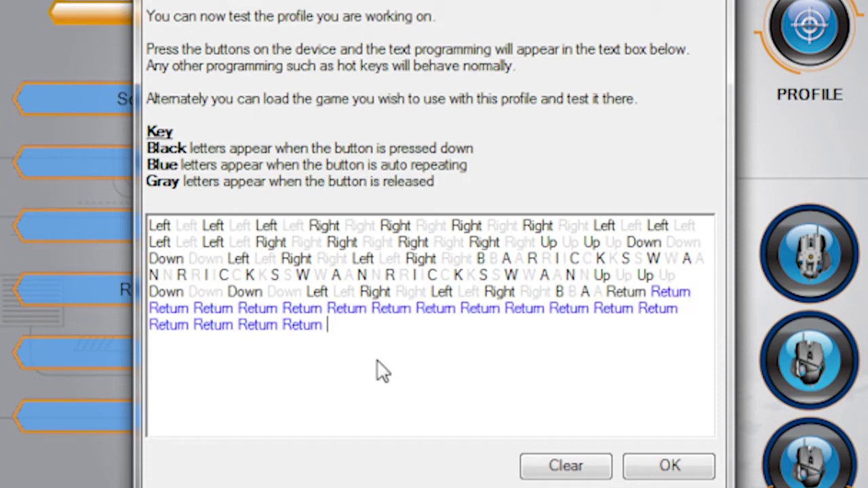